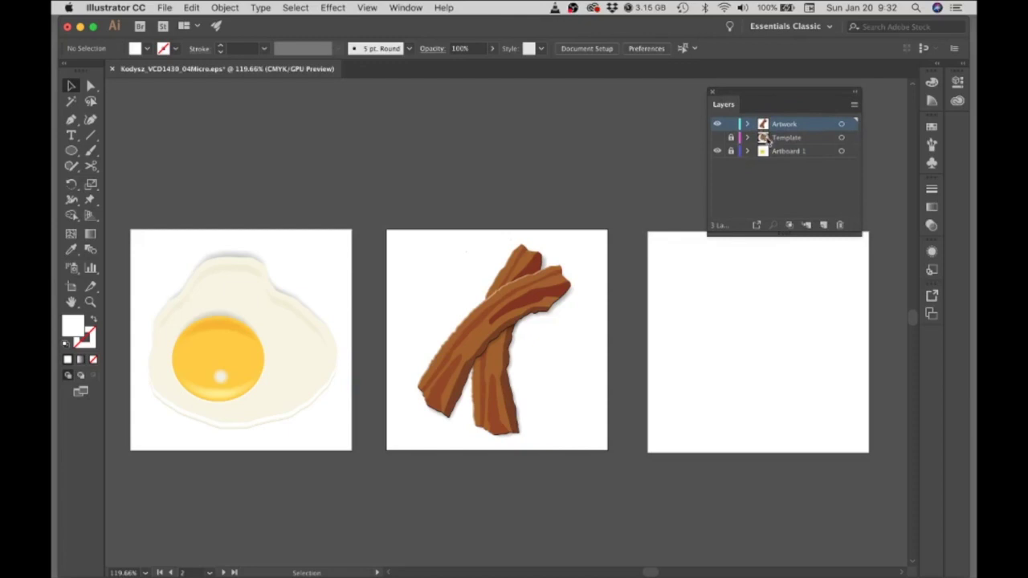
Step: Create a new layer above Artwork and name it "Artboard 2"
left_click(824, 224)
double_click(785, 124)
type("Krtboard 2")
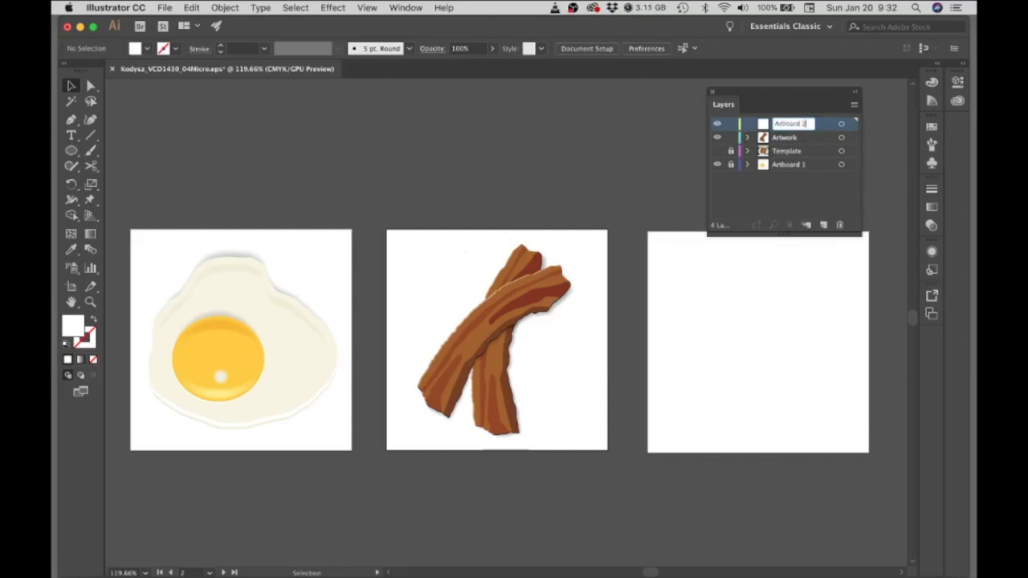
key("Return")
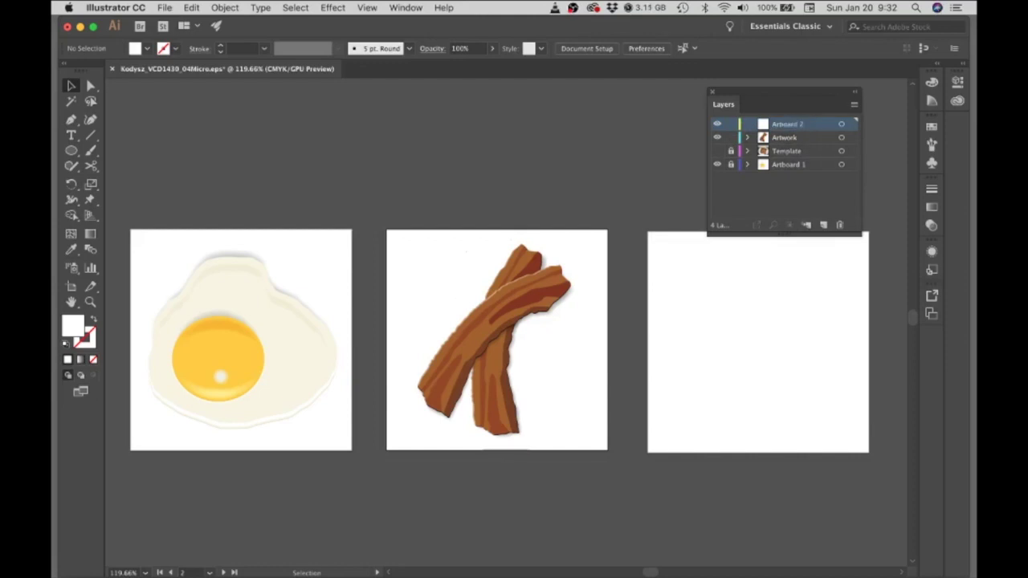
Step: Rename the Artwork layer as "Bacon"
left_click(783, 139)
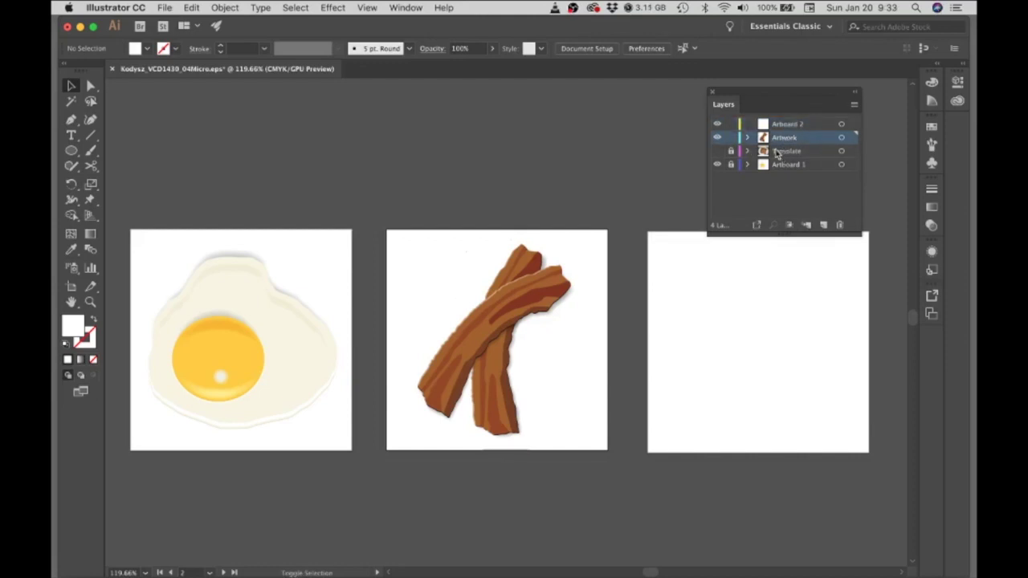
left_click(783, 152, "shift")
double_click(782, 141)
type("Bacon")
key("Return")
Step: Nest the Bacon layer and its Template layer inside the Artboard 2 layer
left_click(786, 152)
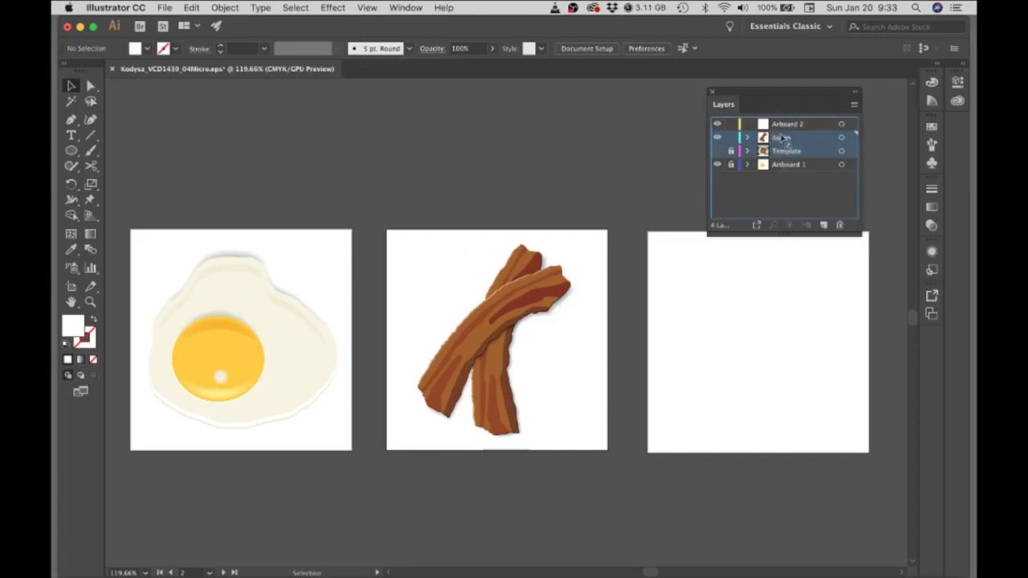
left_click(781, 124, "shift")
left_click_drag(783, 125, 784, 124)
left_click(781, 126)
double_click(779, 126)
left_click(778, 124)
key("Return")
left_click(748, 124)
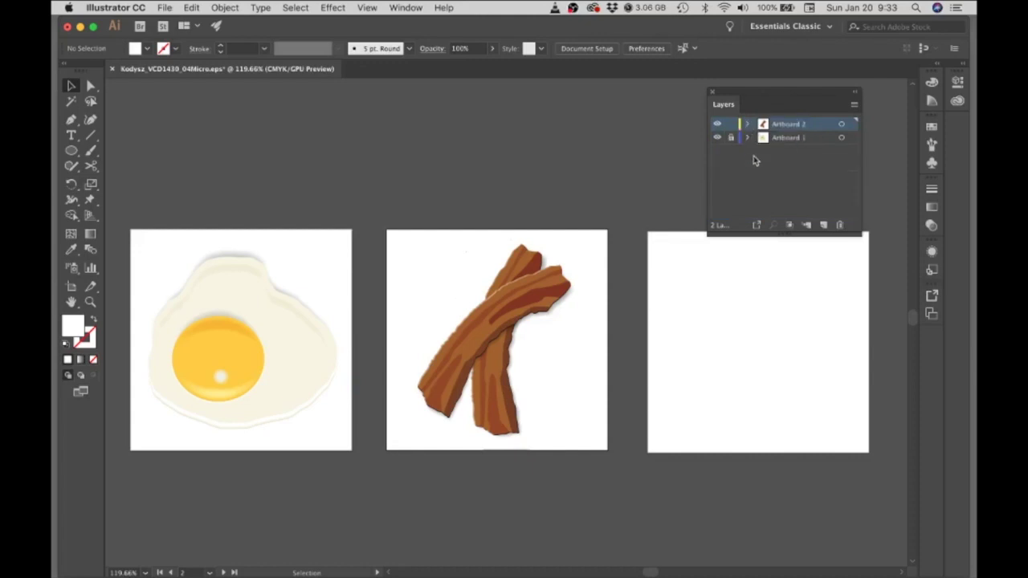
left_click(753, 156)
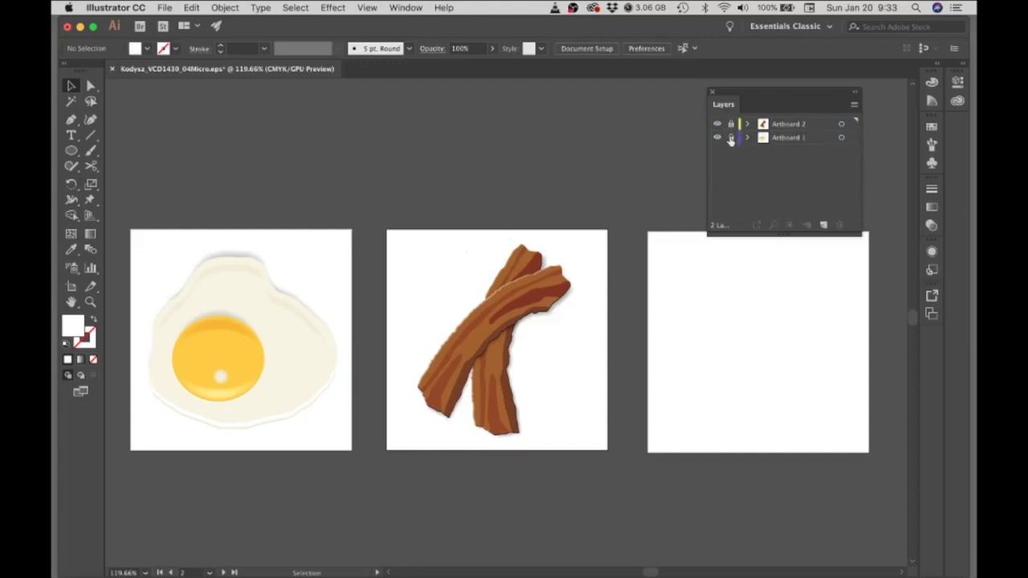
Step: Unlock the Artboard 1 and Artboard 2 layers so their artwork can be edited
left_click(730, 125)
left_click(731, 125)
left_click(731, 137)
Step: Group all the egg white and yolk pieces on the first artboard
left_click(212, 296)
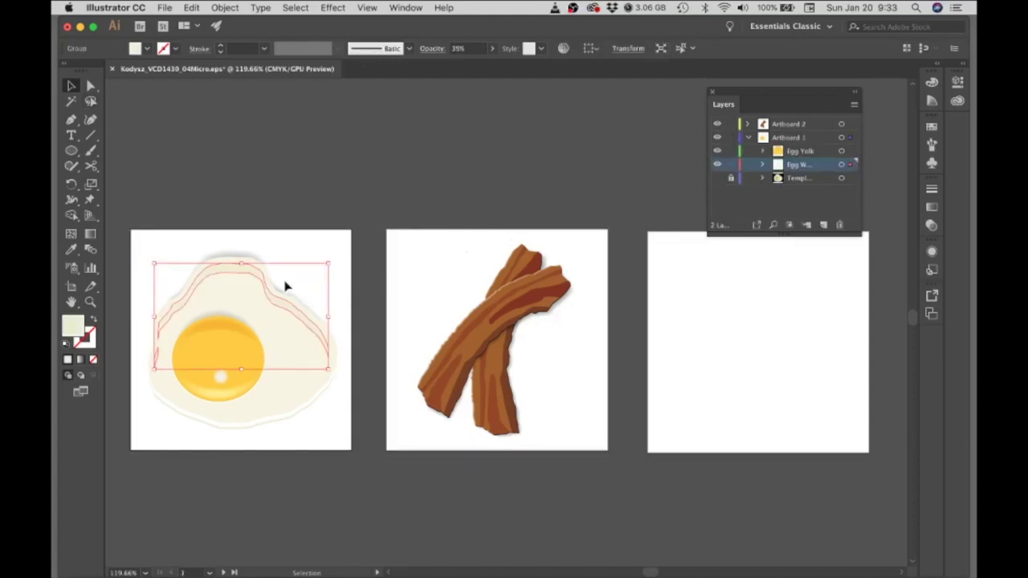
left_click(205, 239)
left_click_drag(137, 222, 347, 466)
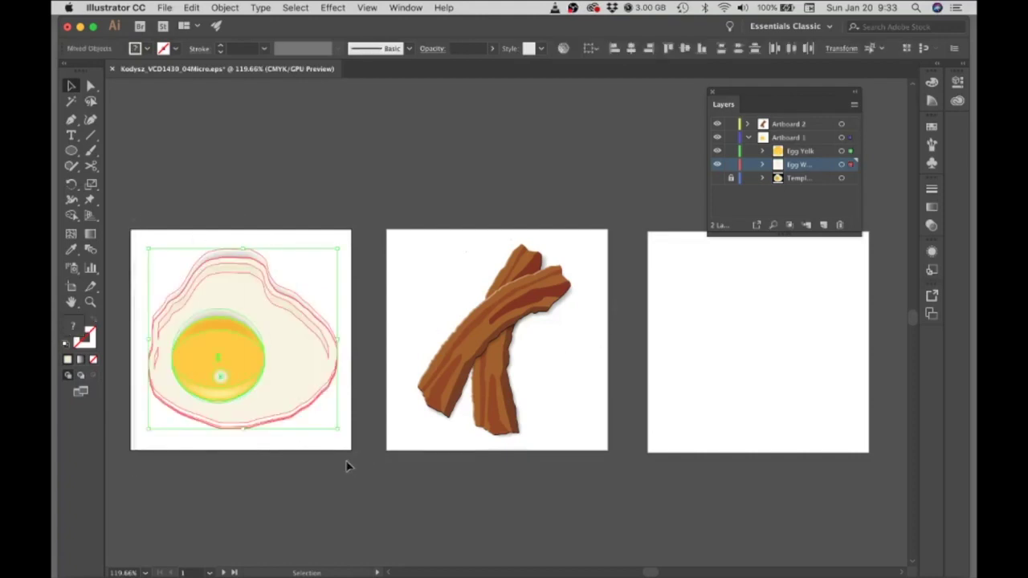
right_click(307, 387)
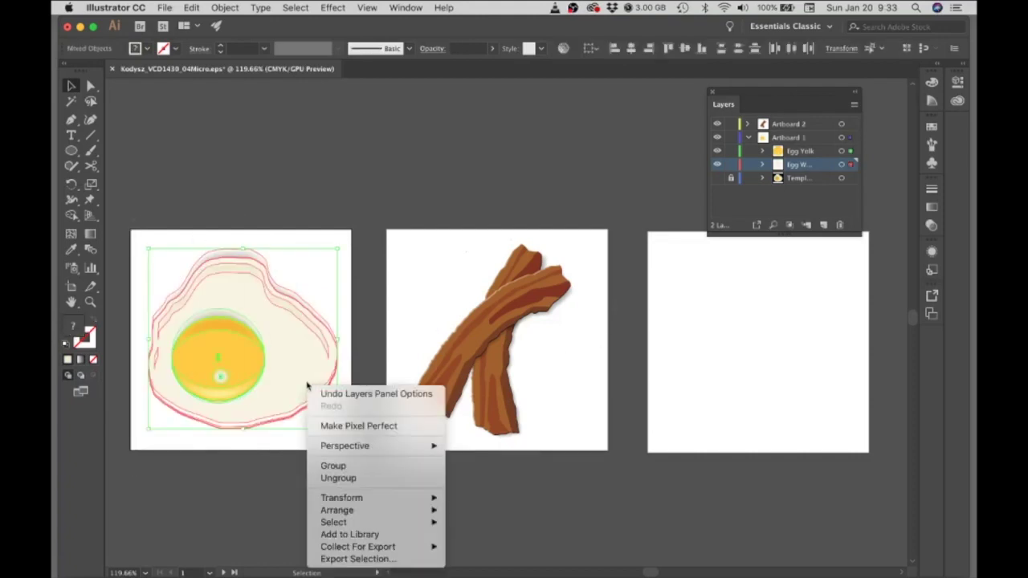
left_click(332, 466)
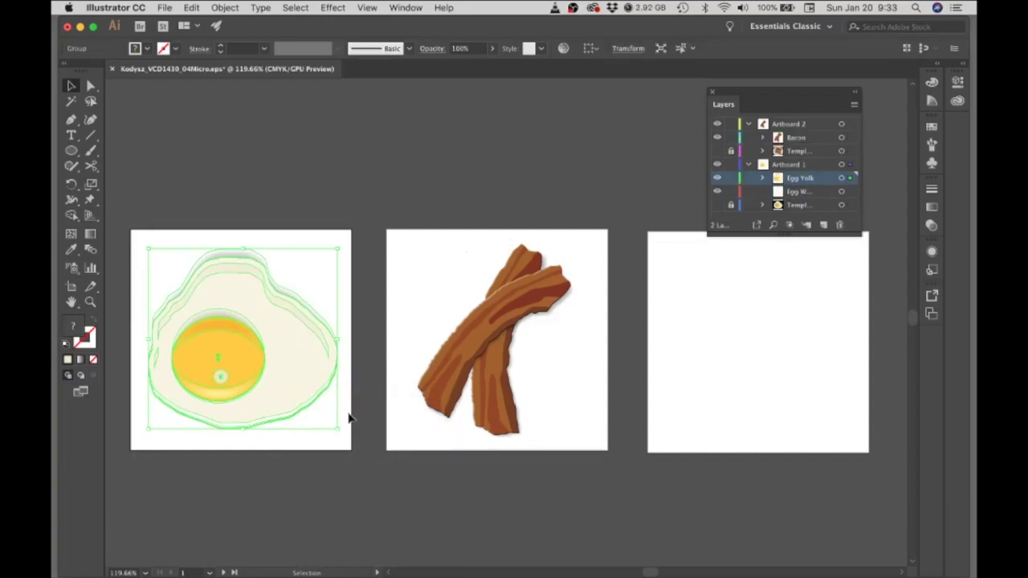
Step: Duplicate the egg group onto the empty third artboard and scale the copy to about 60% in the lower-right area
key("super")
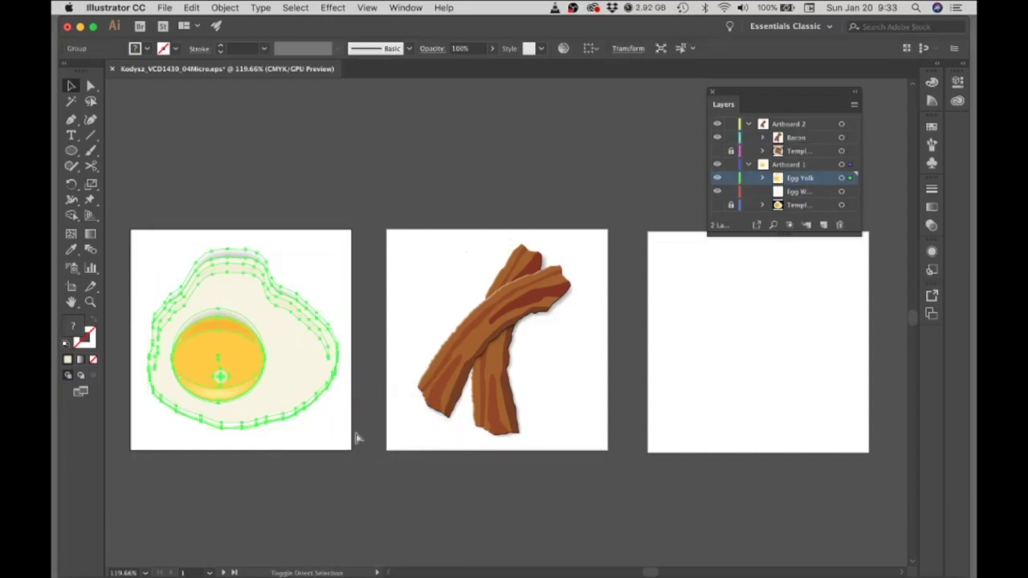
left_click_drag(243, 365, 755, 379)
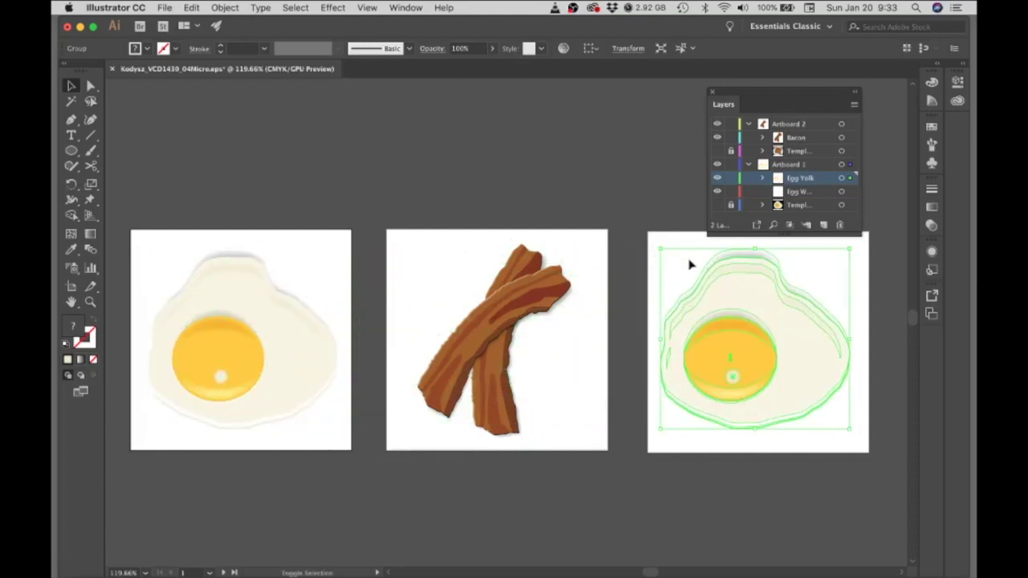
left_click_drag(660, 250, 735, 320)
scroll(787, 410, "right", 5)
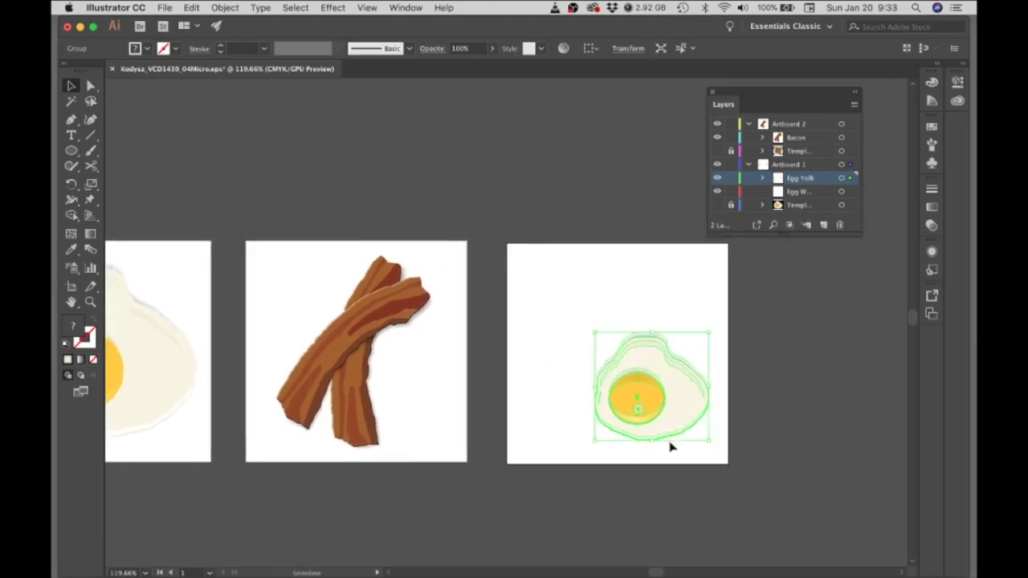
left_click(652, 282)
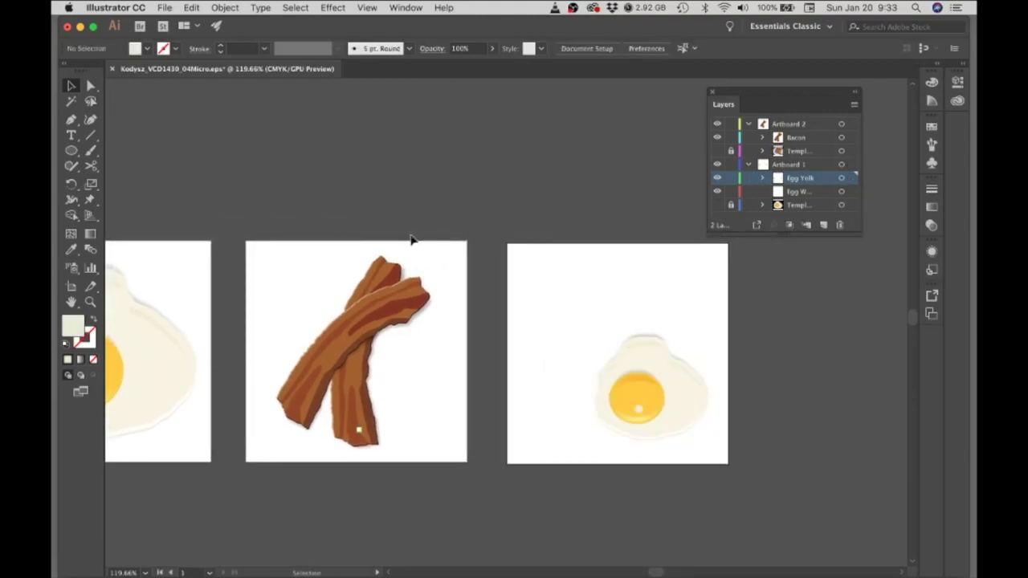
Step: Duplicate both bacon strips from the second artboard onto the third, beside the small egg
left_click(281, 237)
left_click_drag(249, 241, 420, 426)
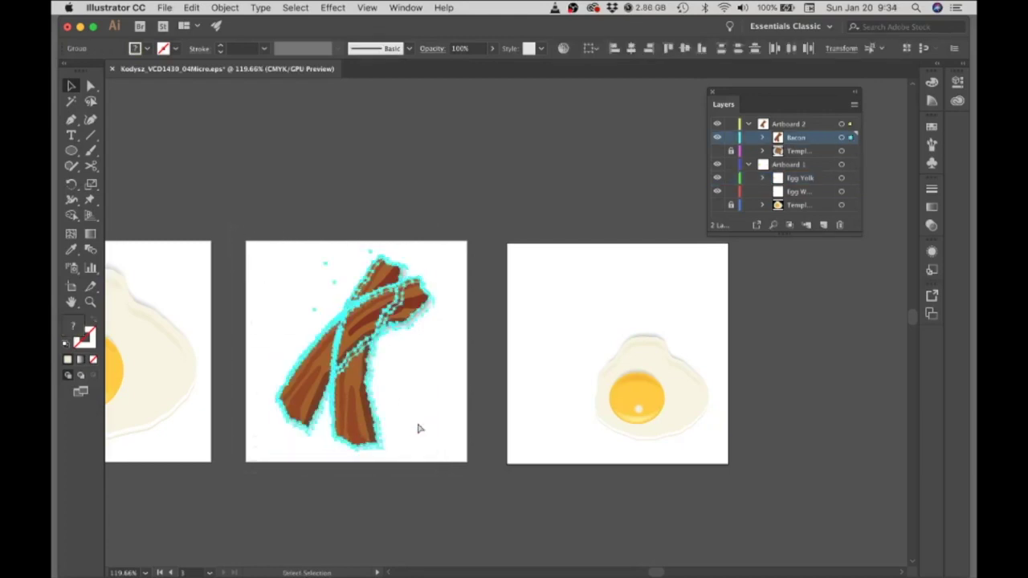
left_click_drag(360, 326, 584, 326)
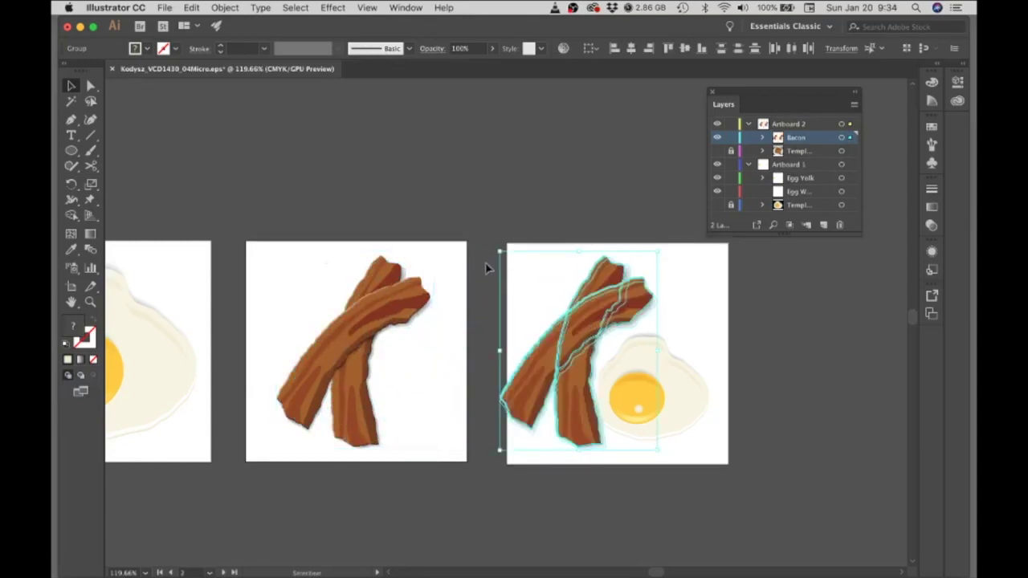
Step: Rotate the copied bacon strips slightly clockwise on the third artboard
left_click_drag(492, 252, 542, 275)
key("super+z")
key("super+space")
left_click_drag(613, 366, 636, 426)
key("space")
left_click_drag(436, 346, 454, 323)
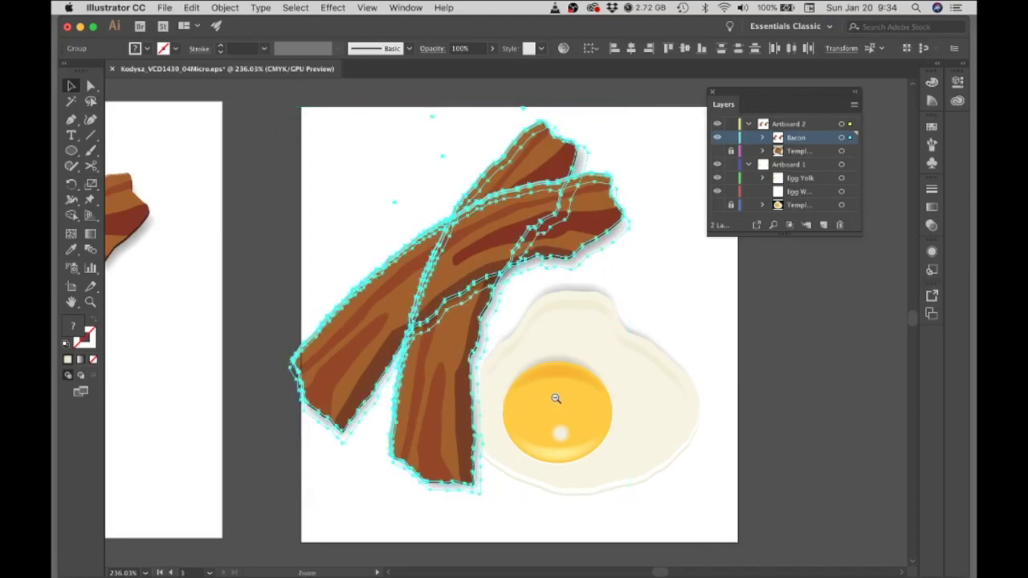
scroll(521, 367, "down", 3)
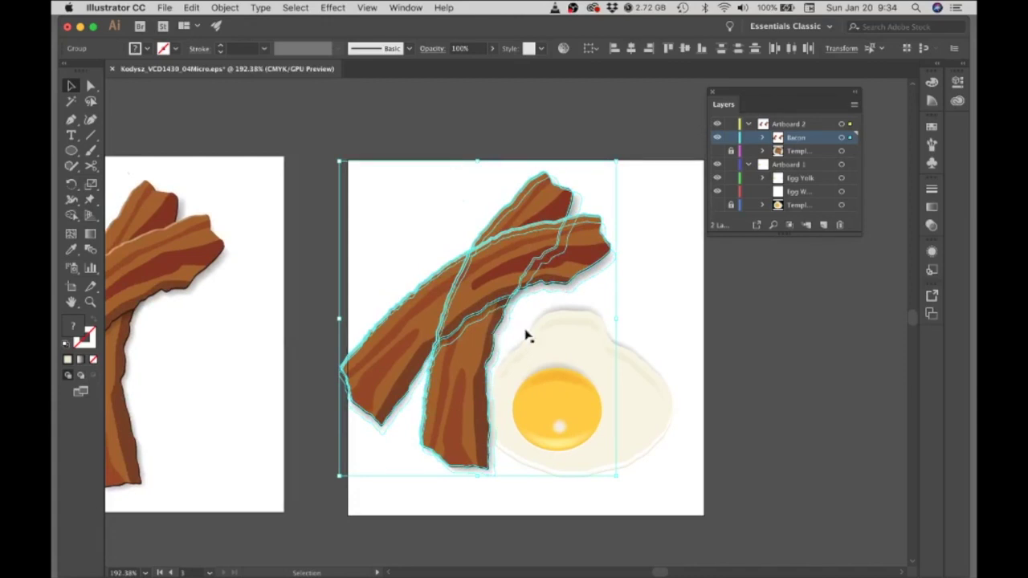
left_click(718, 341)
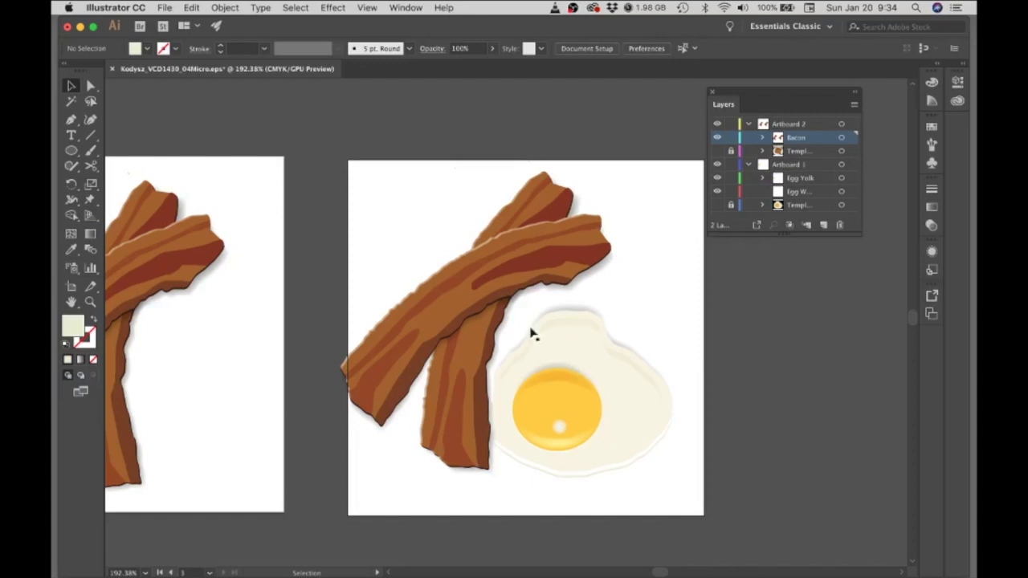
Step: Tilt the copied bacon a little further clockwise and adjust its position beside the egg
left_click_drag(353, 206, 518, 314)
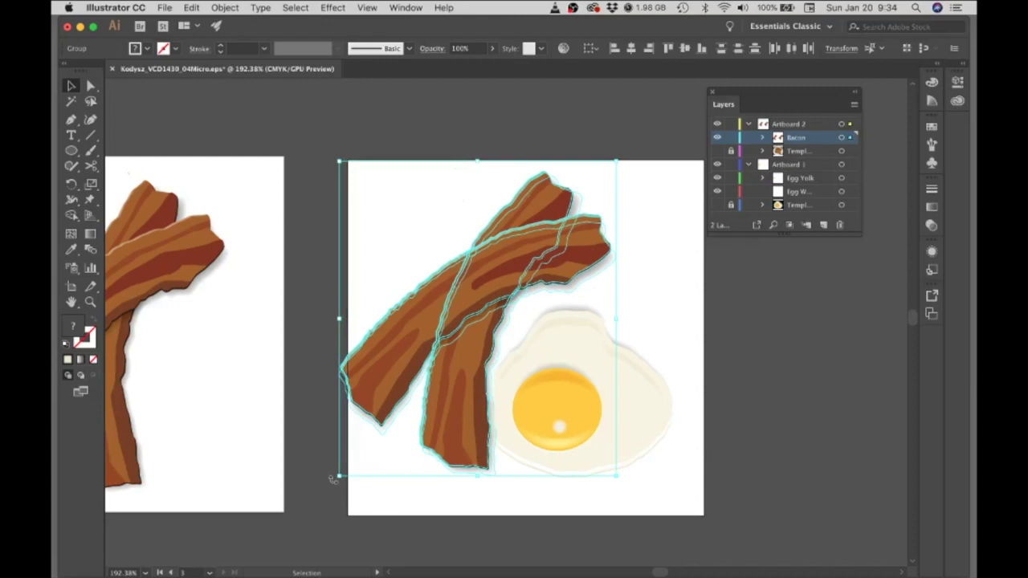
left_click_drag(331, 479, 322, 463)
left_click_drag(441, 422, 441, 425)
left_click(732, 447)
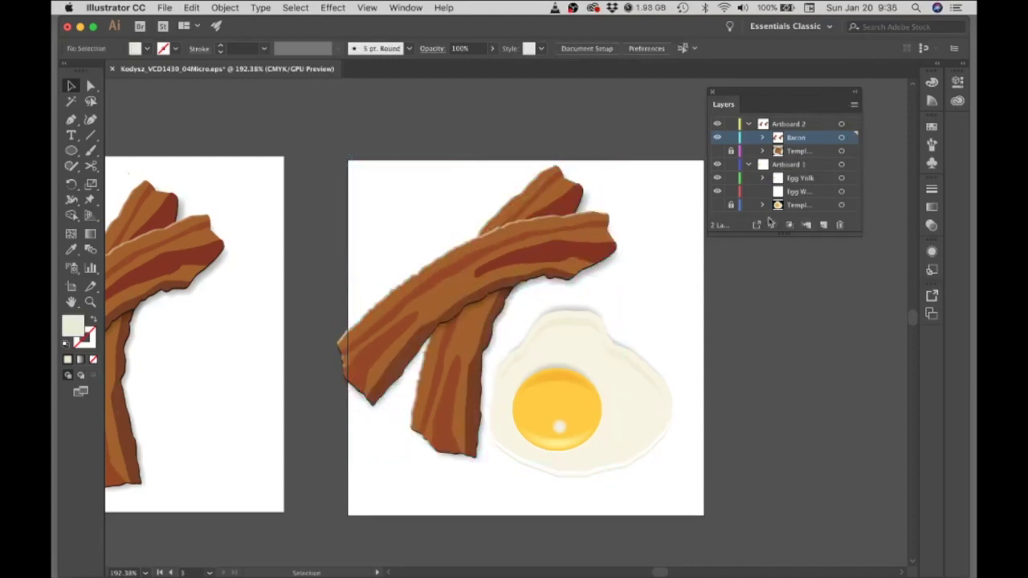
Step: Rotate the egg copy clockwise until the yolk highlight sits at its upper left, and reposition it slightly lower
left_click(625, 373)
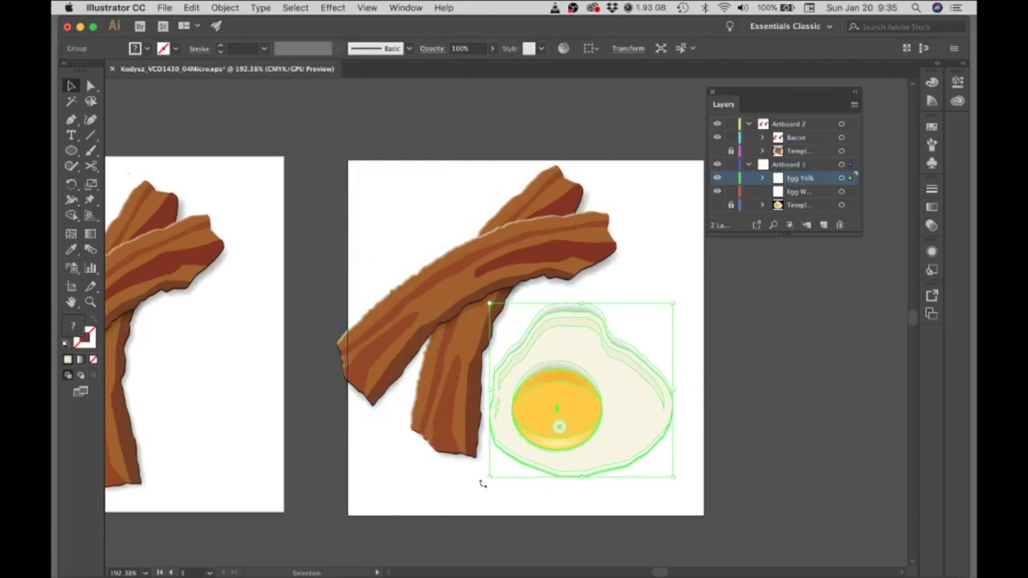
left_click_drag(483, 485, 586, 269)
left_click(698, 479)
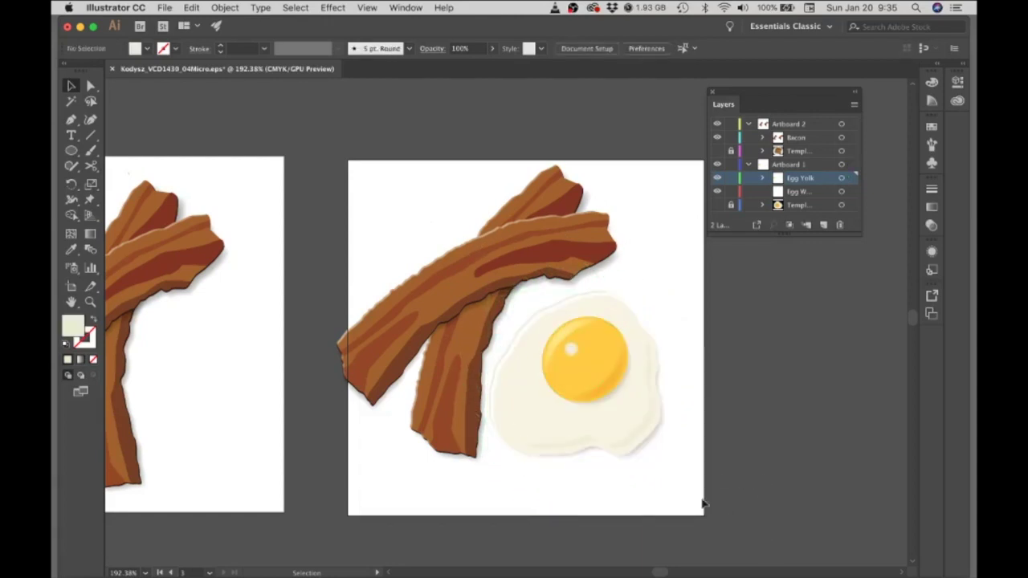
mouse_move(601, 437)
left_mouse_down()
mouse_move(597, 429)
mouse_move(597, 450)
left_mouse_up()
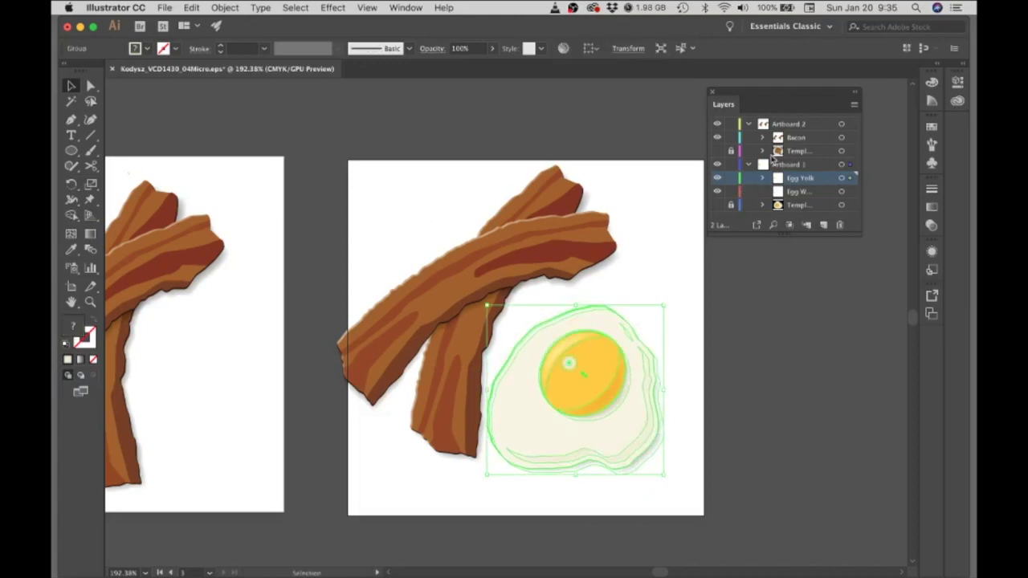
Step: Move the copied bacon fully inside the third artboard, overlapping the egg's edge, and scale it down slightly
left_click(514, 260)
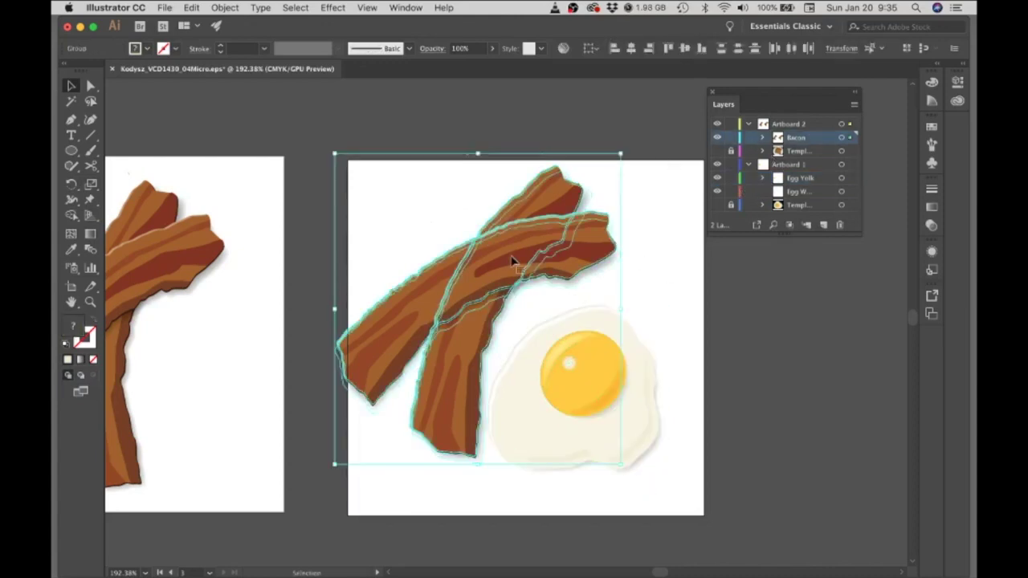
left_click_drag(511, 260, 537, 264)
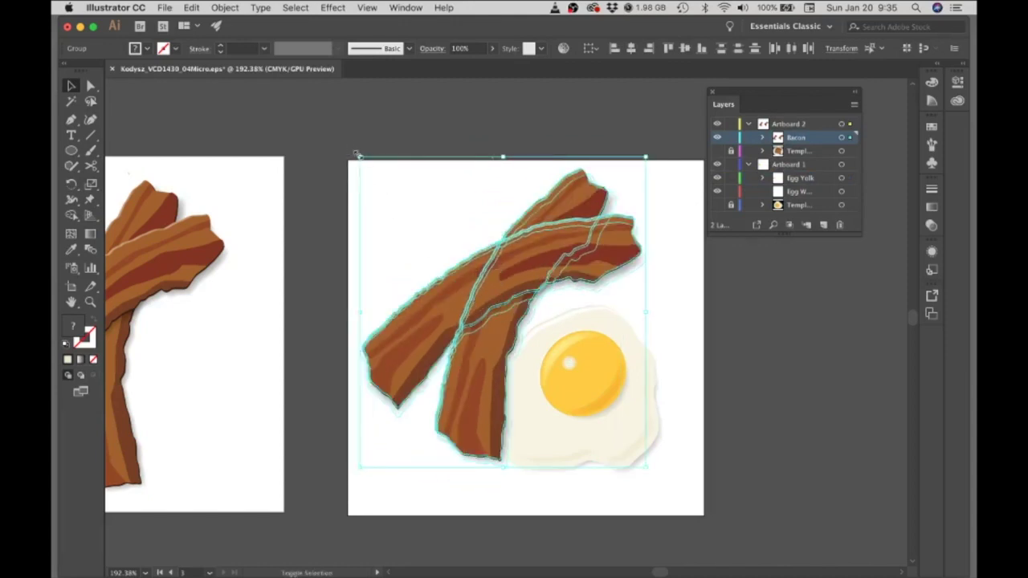
left_click_drag(359, 154, 368, 173)
left_click_drag(514, 290, 487, 290)
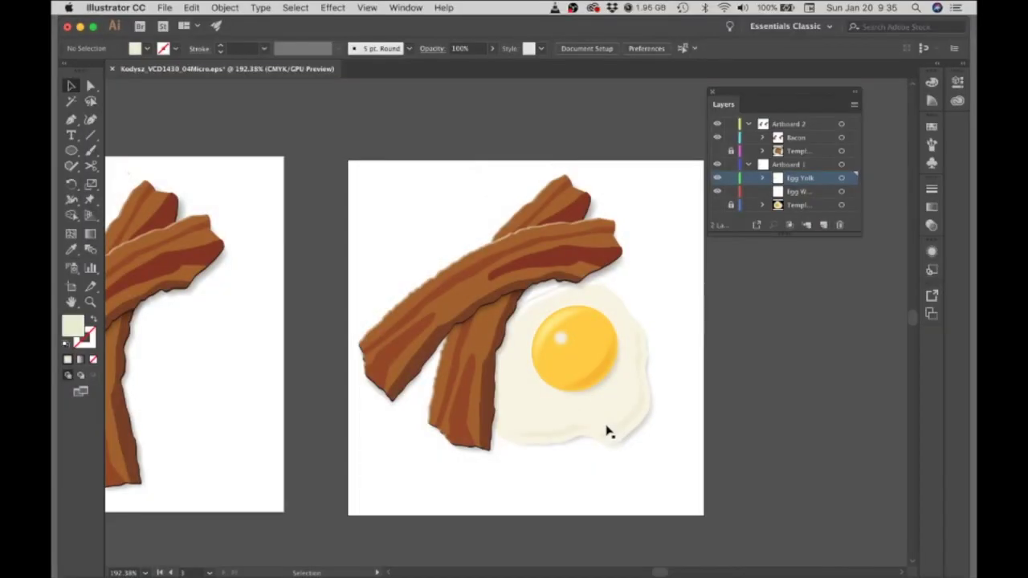
Step: Tuck the egg copy further behind the bacon and enlarge it toward the artboard's lower-right corner
left_click_drag(605, 431, 601, 411)
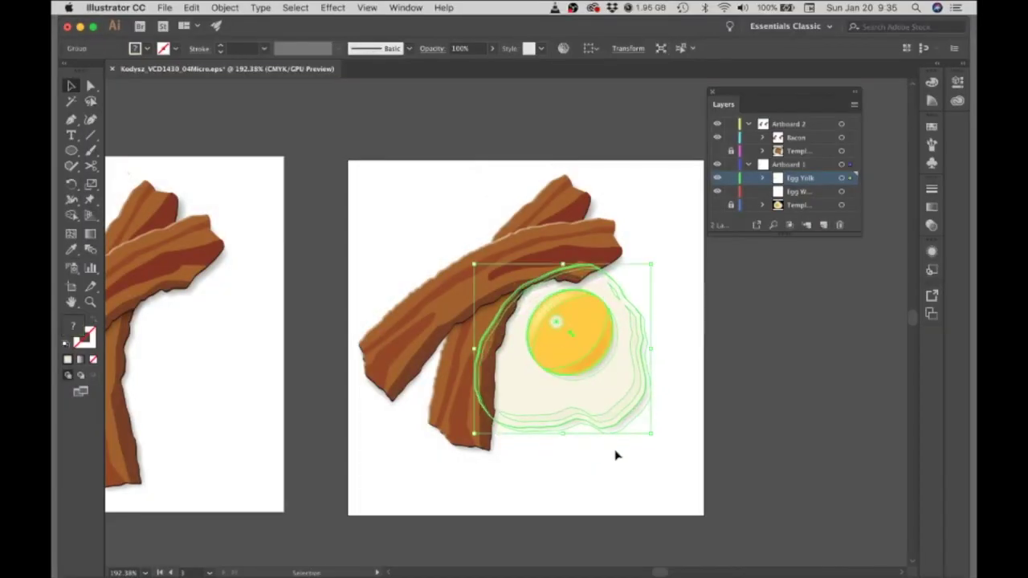
left_click_drag(650, 436, 694, 503)
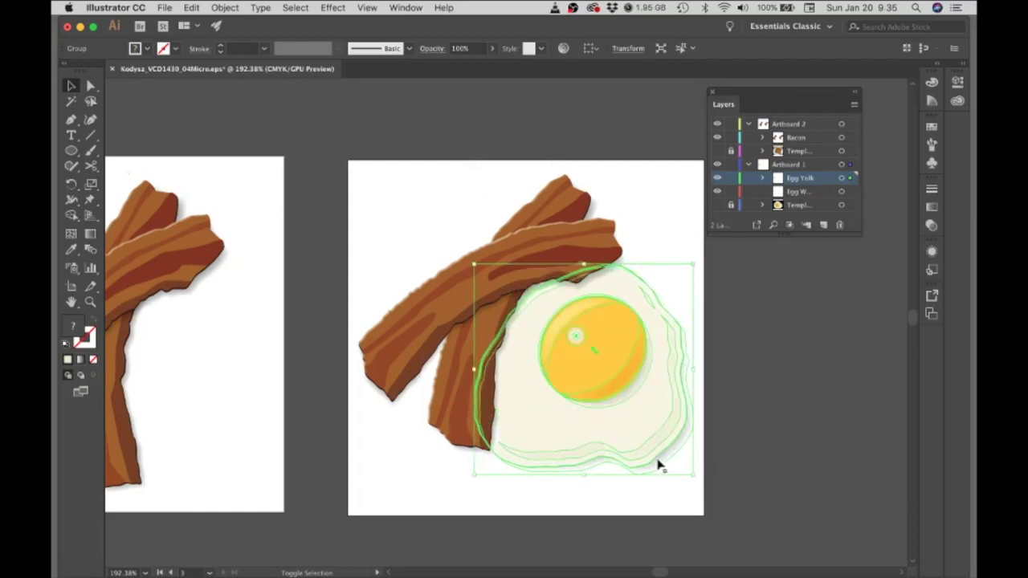
Step: Shift the copied bacon slightly up and to the right over the egg, keeping its size
left_click(490, 419)
left_click(464, 430, "shift")
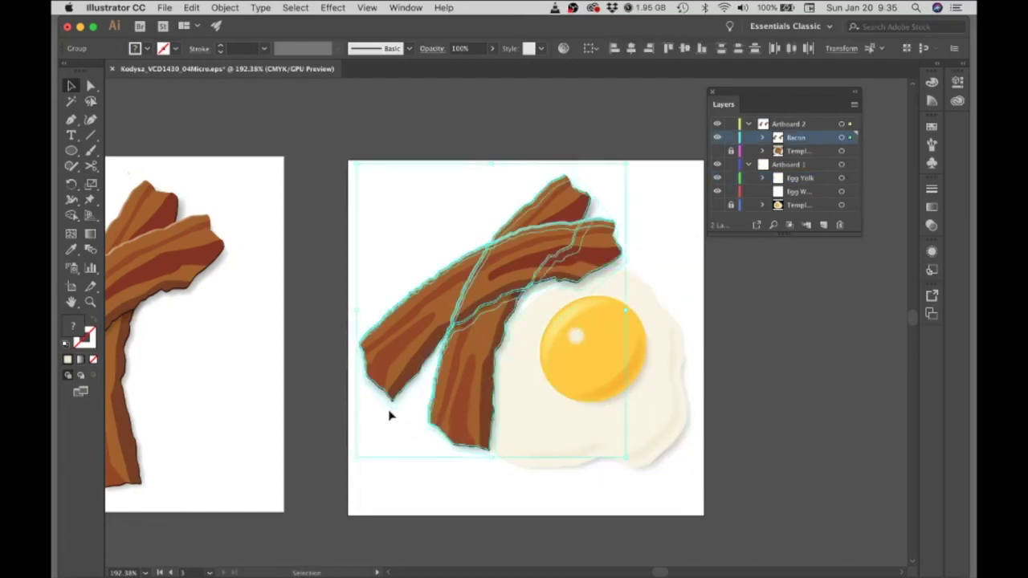
left_click_drag(357, 459, 366, 448)
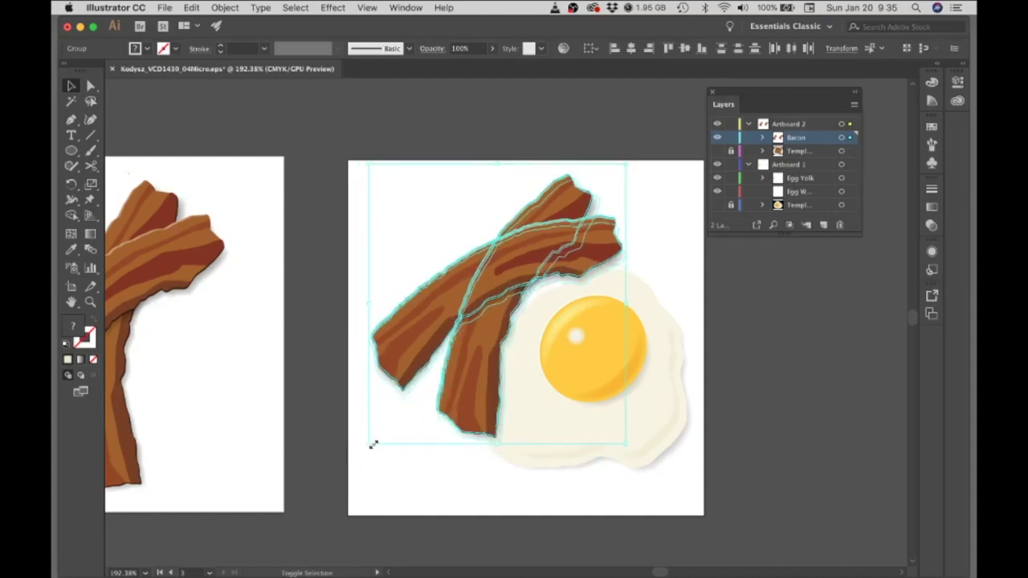
key("ctrl+z")
left_click_drag(443, 415, 455, 401)
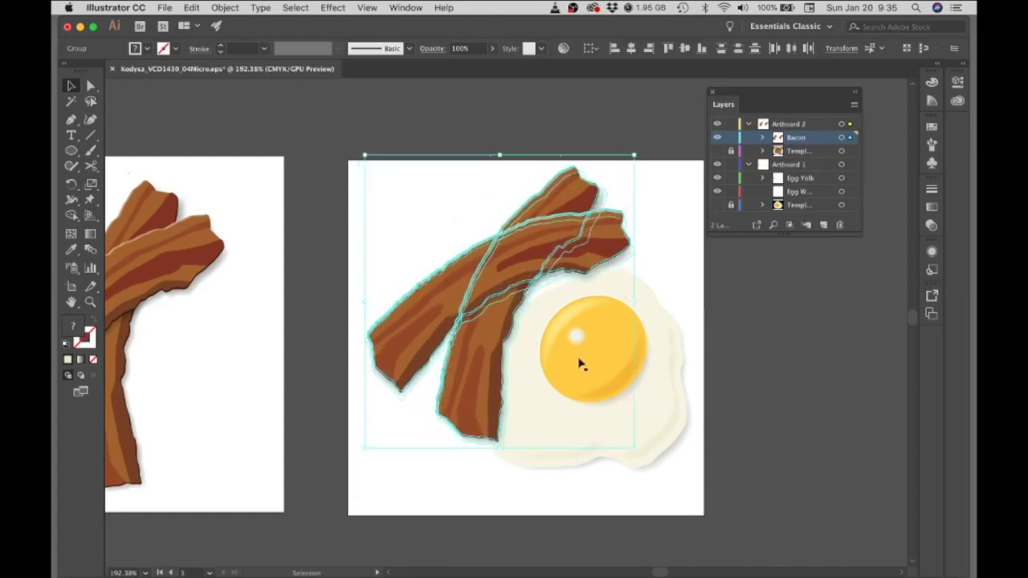
Step: Move the bacon and egg copies together down and to the left to center them on the third artboard
left_click(651, 367, "shift")
left_click_drag(653, 362, 636, 380)
left_click(761, 428)
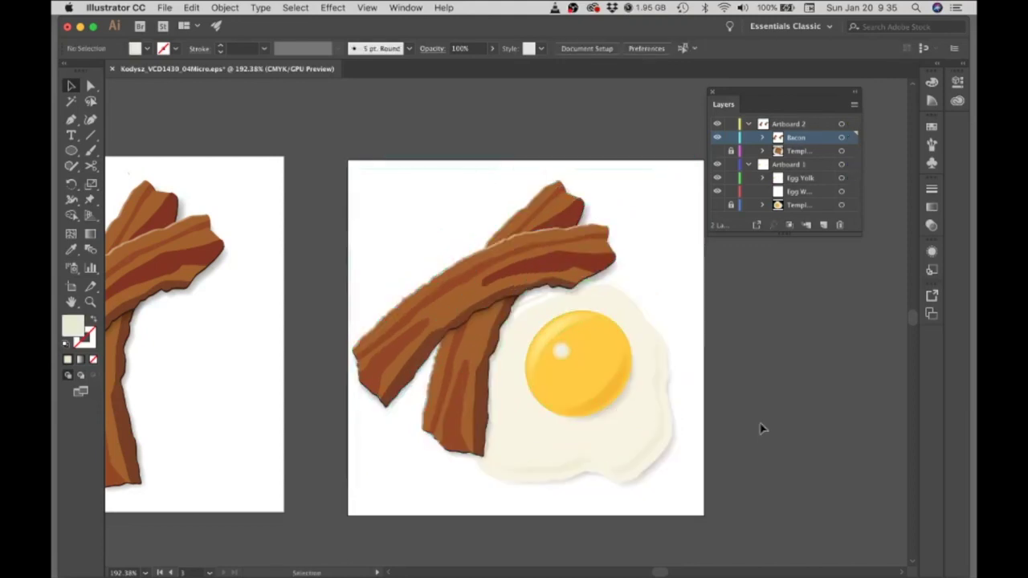
Step: Nudge the egg copy to the left so it sits closer behind the bacon strips
left_click_drag(641, 449, 590, 423)
left_click(594, 430)
left_click(755, 474)
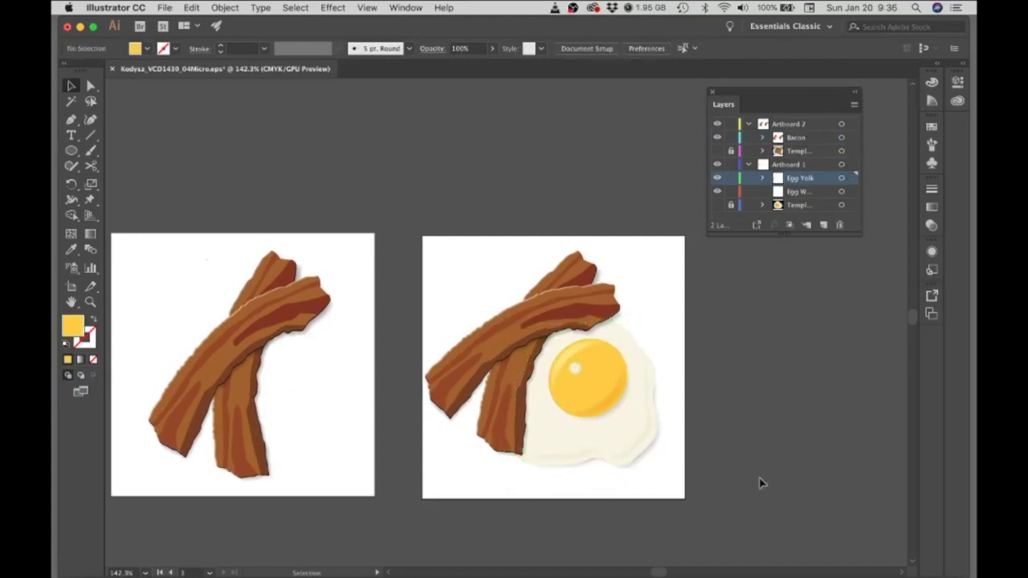
left_click(608, 412)
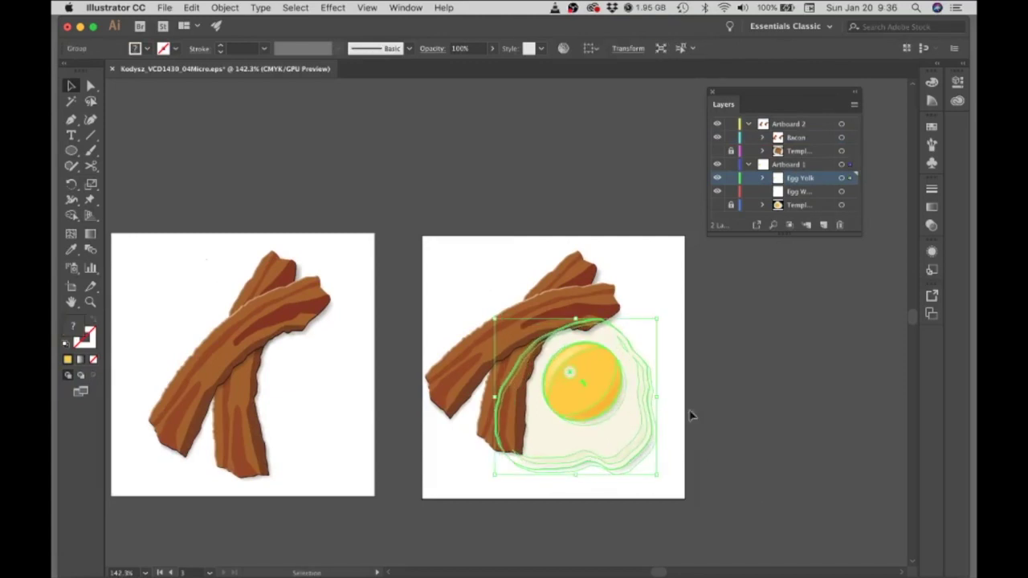
Step: Rotate both bacon strips on the third artboard slightly counterclockwise together, keeping them over the egg
left_click(740, 416)
left_click(504, 425)
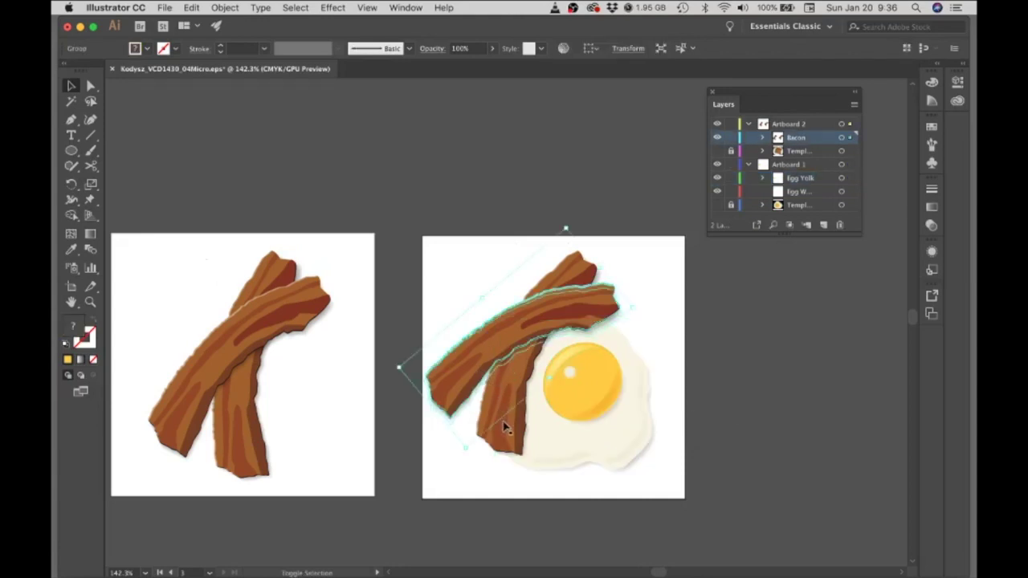
key("super+z")
left_click_drag(417, 464, 428, 472)
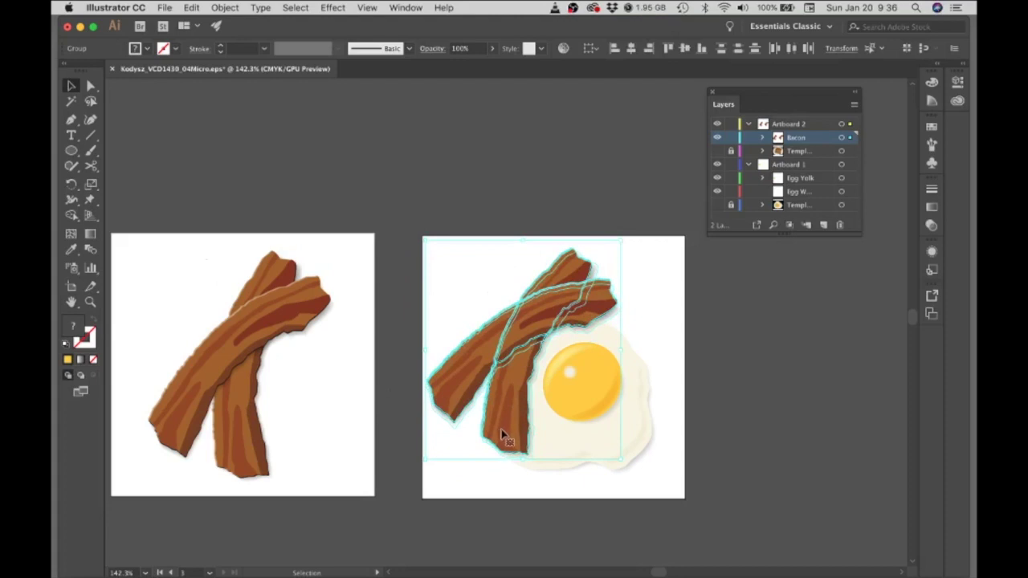
left_click(783, 489)
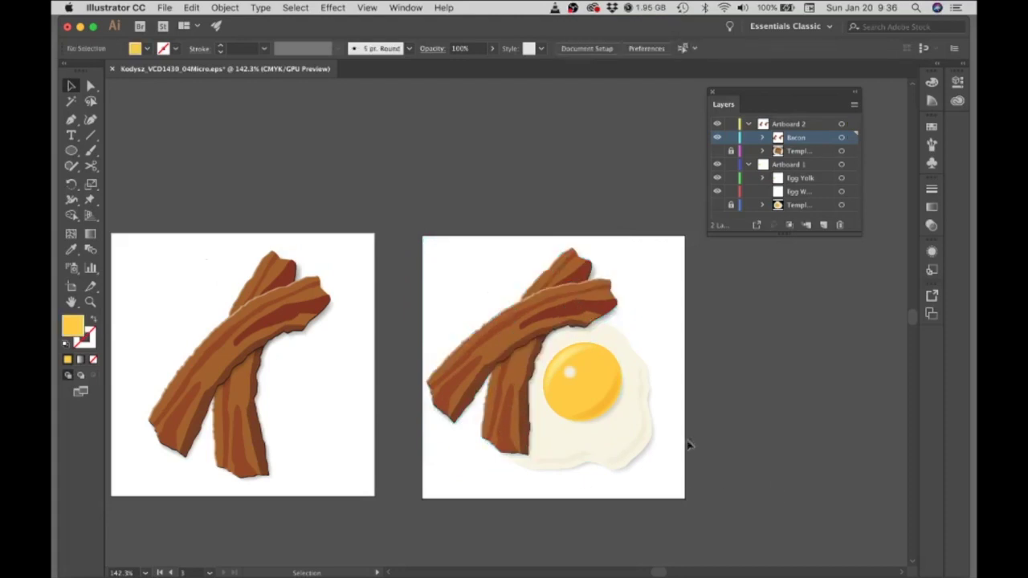
Step: Rotate the egg copy on the third artboard slightly counterclockwise behind the bacon
left_click(619, 447)
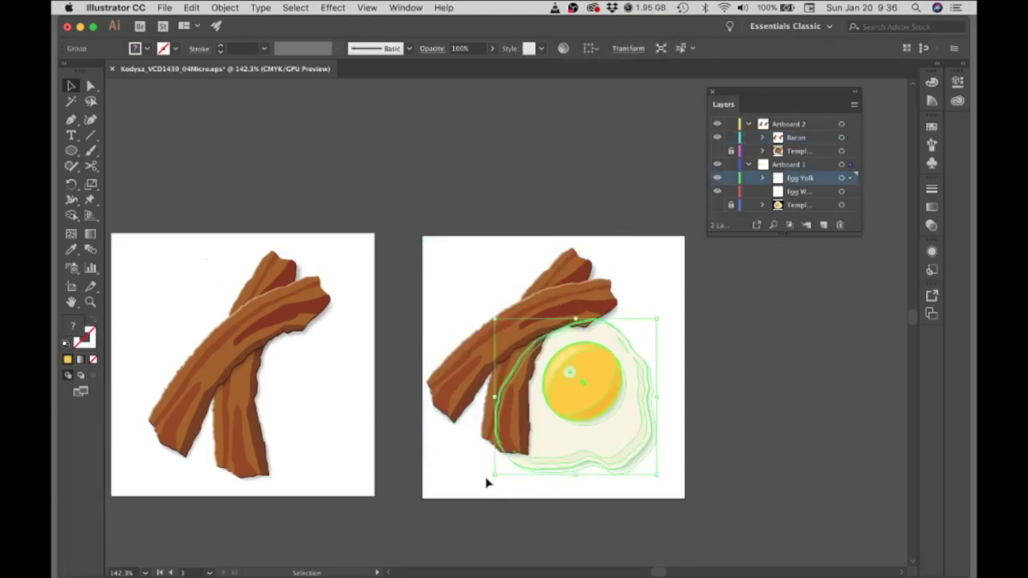
left_click_drag(488, 477, 514, 489)
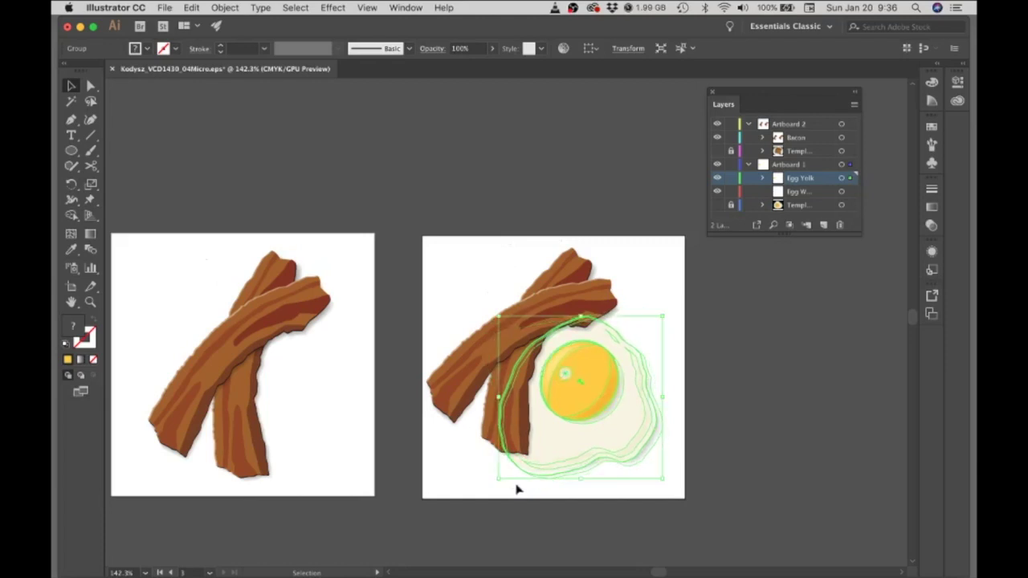
left_click(762, 451)
Step: Fine-tune the egg copy's position behind the bacon with small vertical shifts, and fit all three artboards in view
left_click_drag(591, 399, 593, 398)
left_click(749, 443)
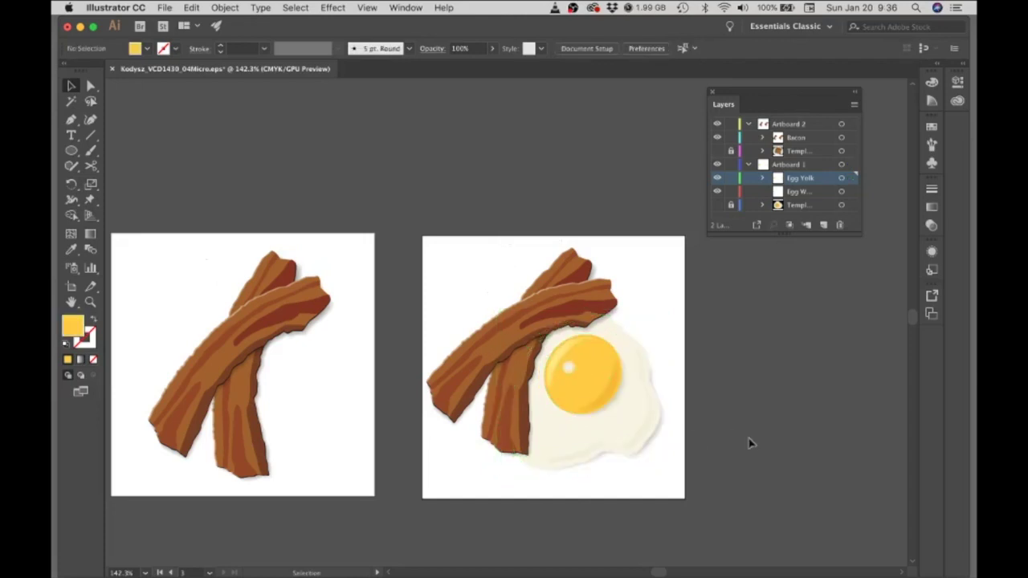
left_click_drag(585, 422, 587, 417)
left_click(749, 436)
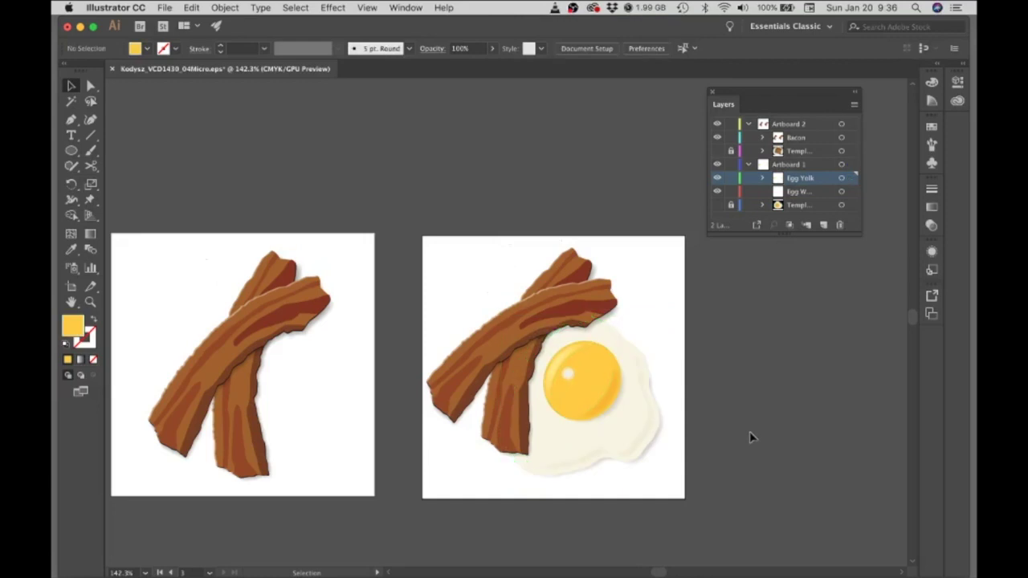
key("super+alt+0")
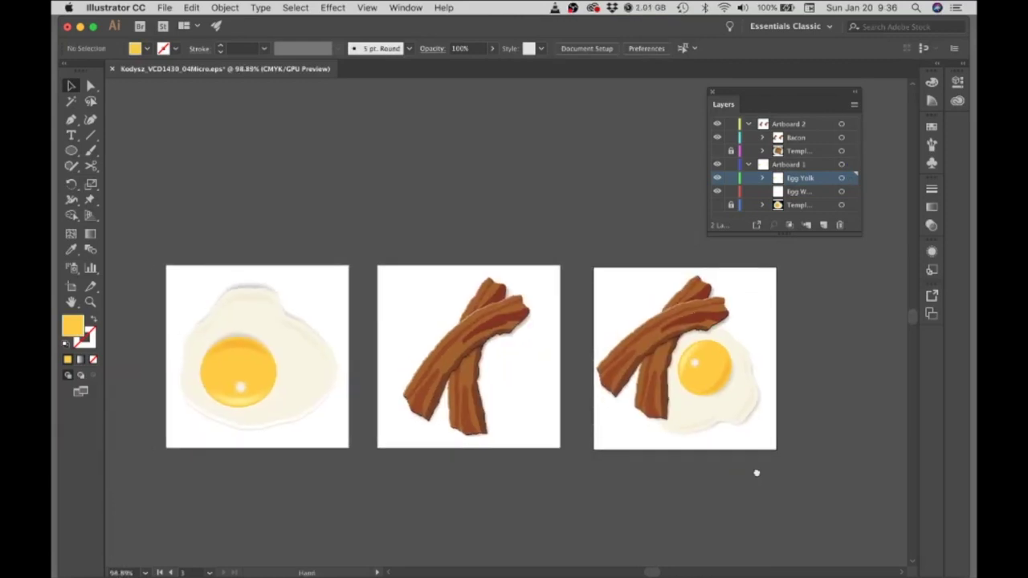